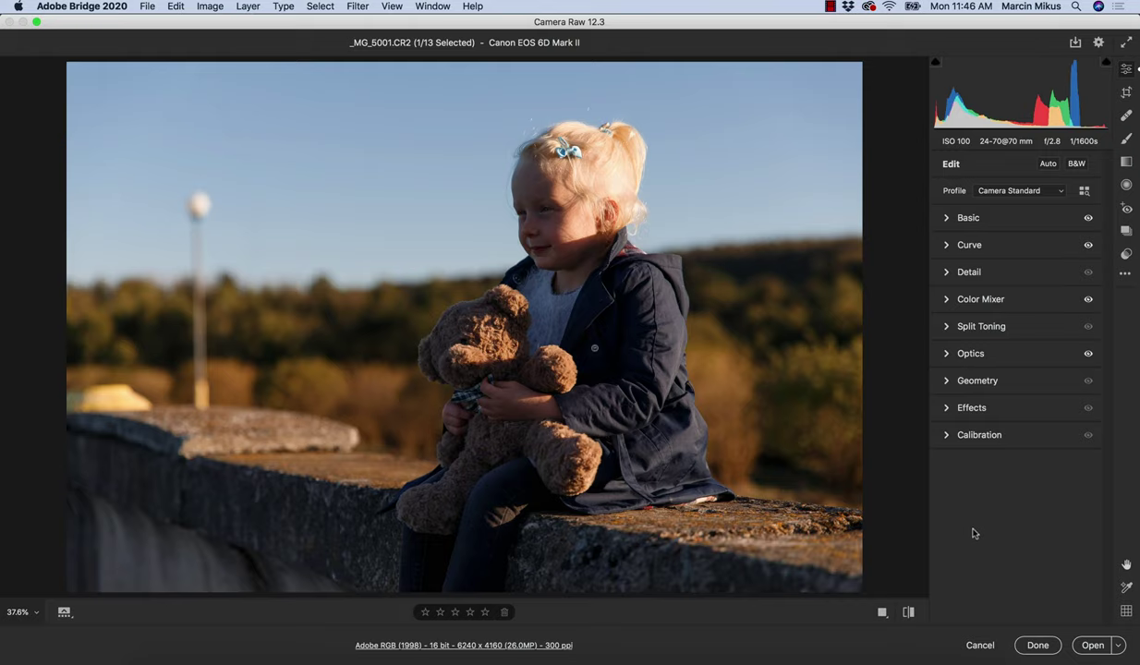
pyautogui.click(948, 436)
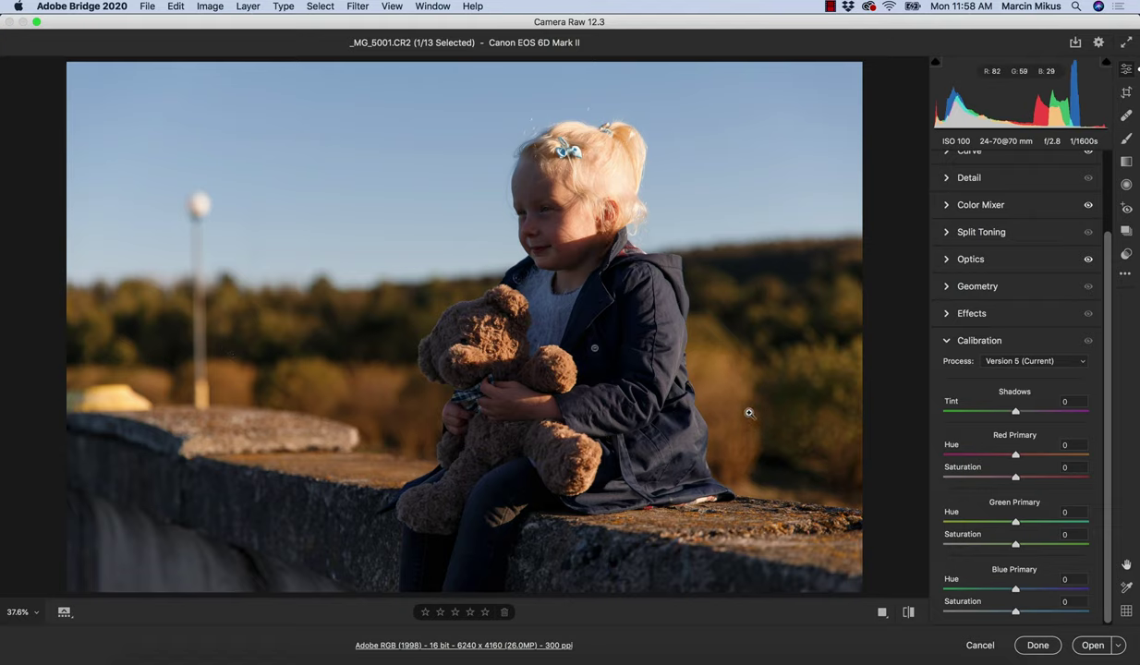
# Preview Red Primary Hue down to -100, reset it to 0, then raise Red Primary Saturation toward +89
pyautogui.click(986, 455)
pyautogui.moveTo(985, 458); pyautogui.dragTo(1017, 456)
pyautogui.click(986, 457)
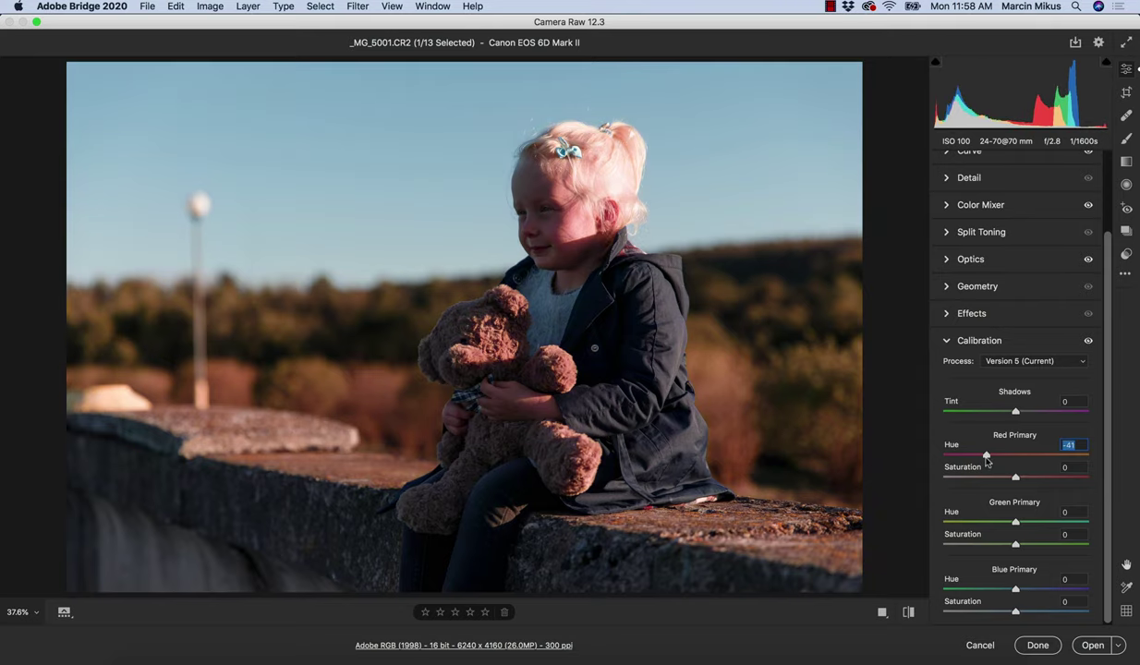
pyautogui.moveTo(986, 457); pyautogui.dragTo(935, 455)
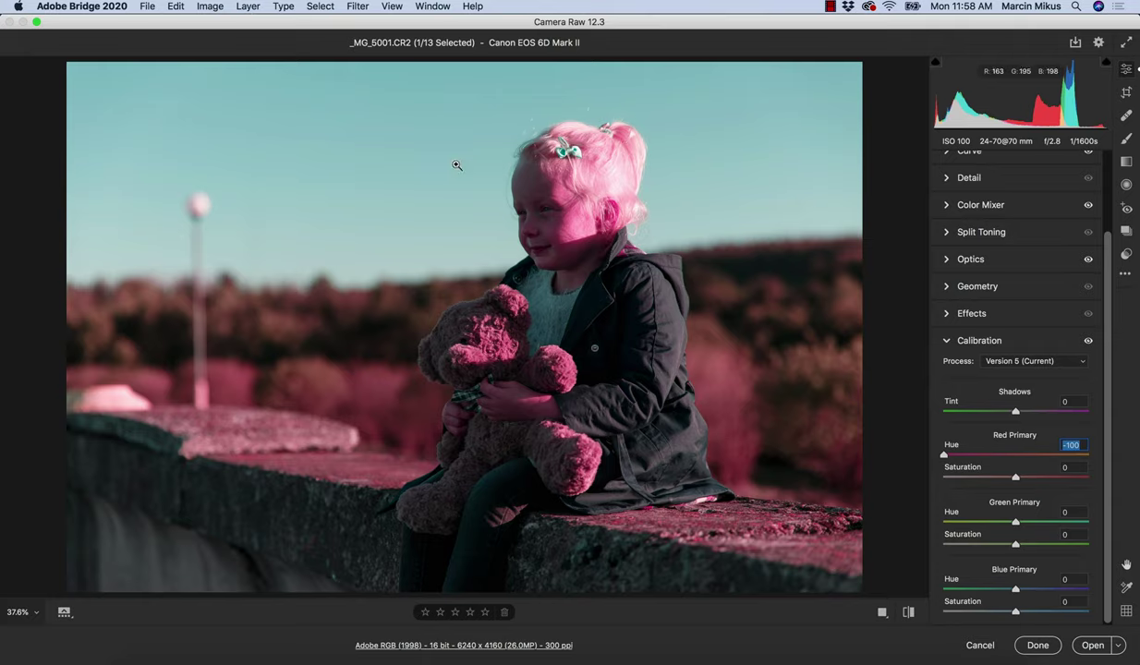
pyautogui.write('0')
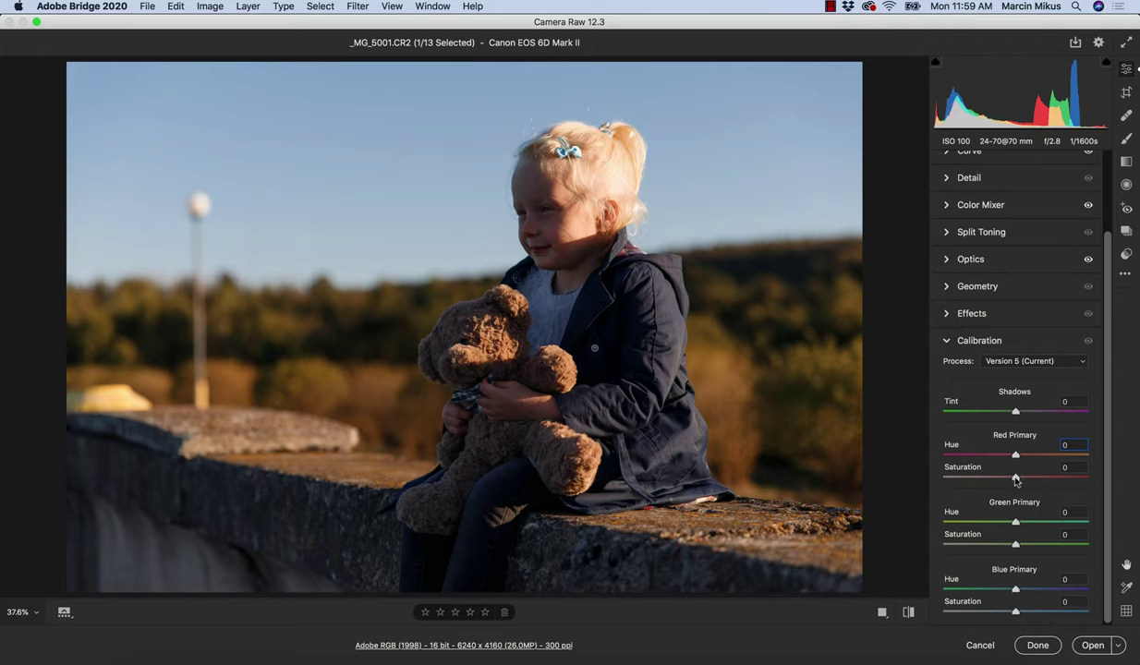
pyautogui.moveTo(1014, 477); pyautogui.dragTo(1079, 472)
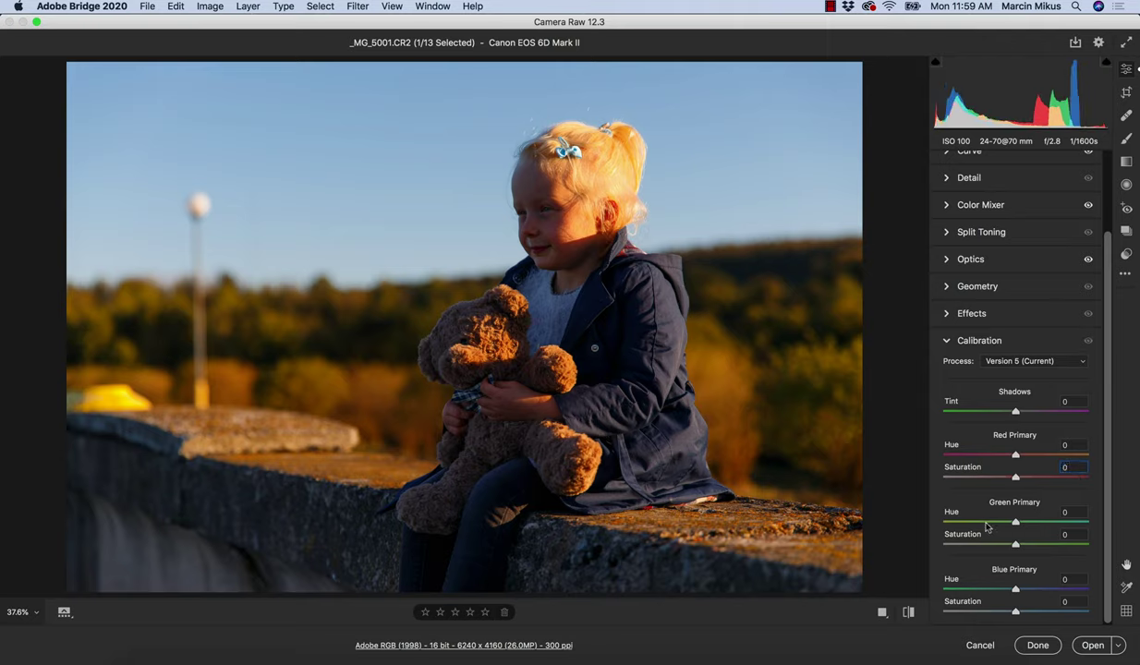
# Reset Red Primary Saturation to 0, and preview Green Primary Hue and Saturation shifts before resetting both to 0
pyautogui.write('0')
pyautogui.moveTo(1016, 523); pyautogui.dragTo(982, 529)
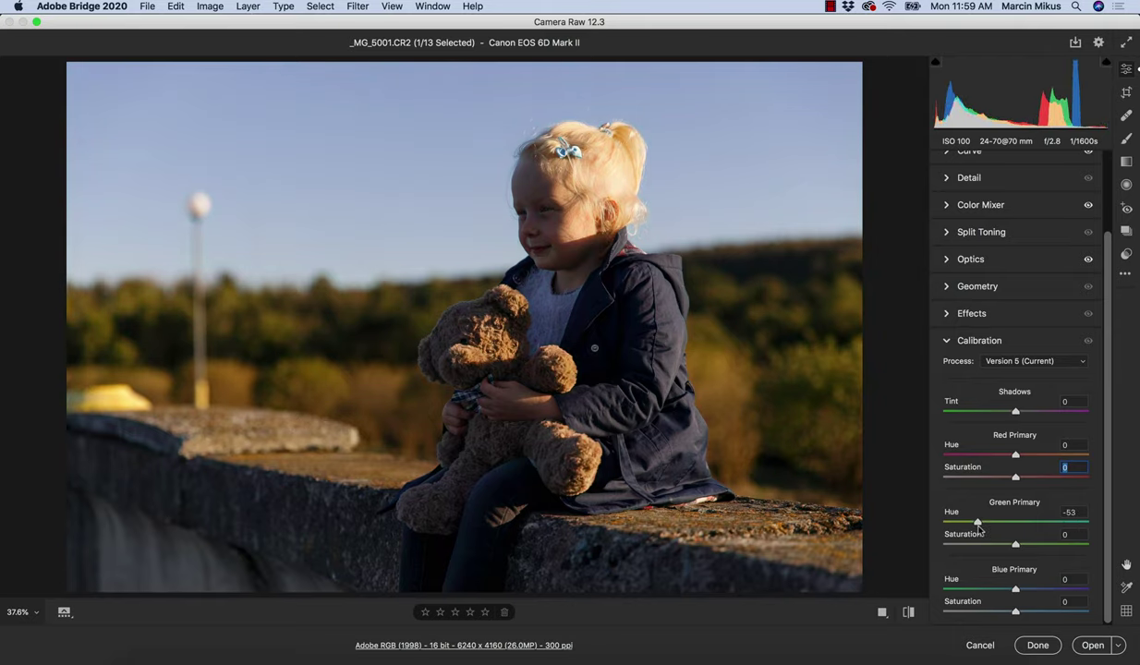
pyautogui.doubleClick(948, 512)
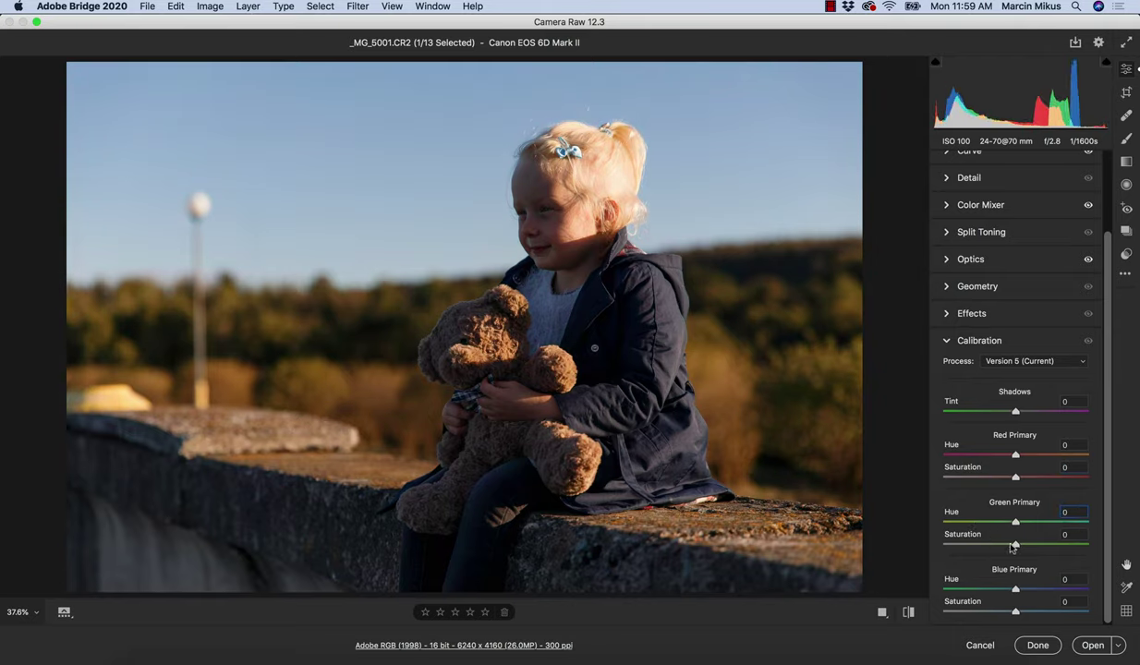
pyautogui.moveTo(1014, 546); pyautogui.dragTo(972, 545)
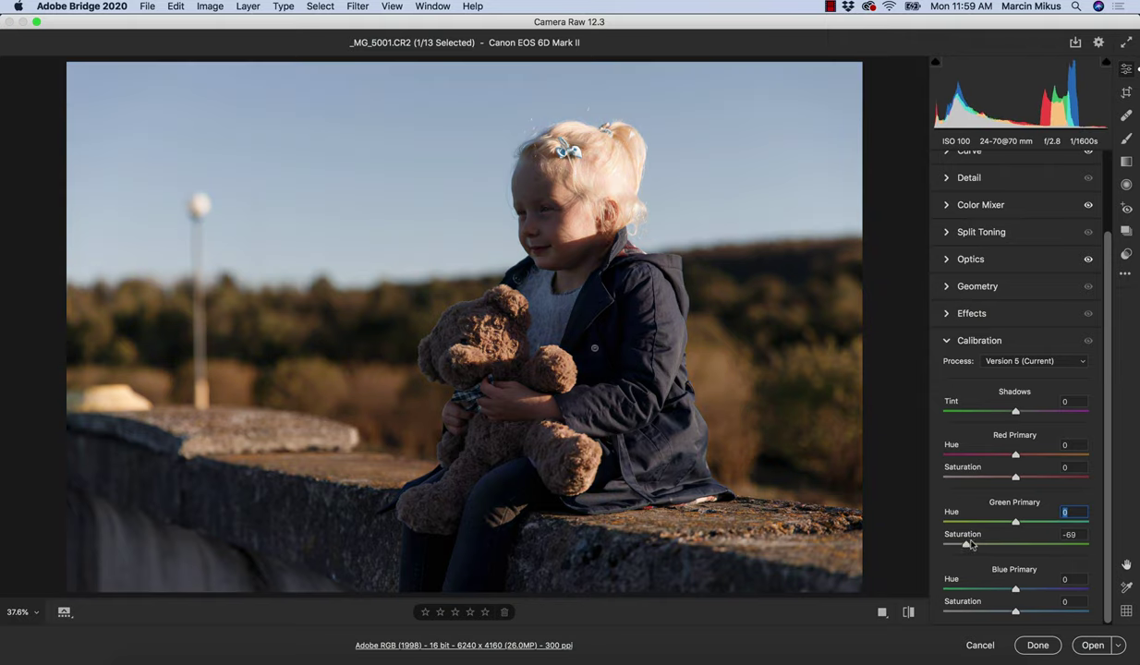
pyautogui.doubleClick(970, 545)
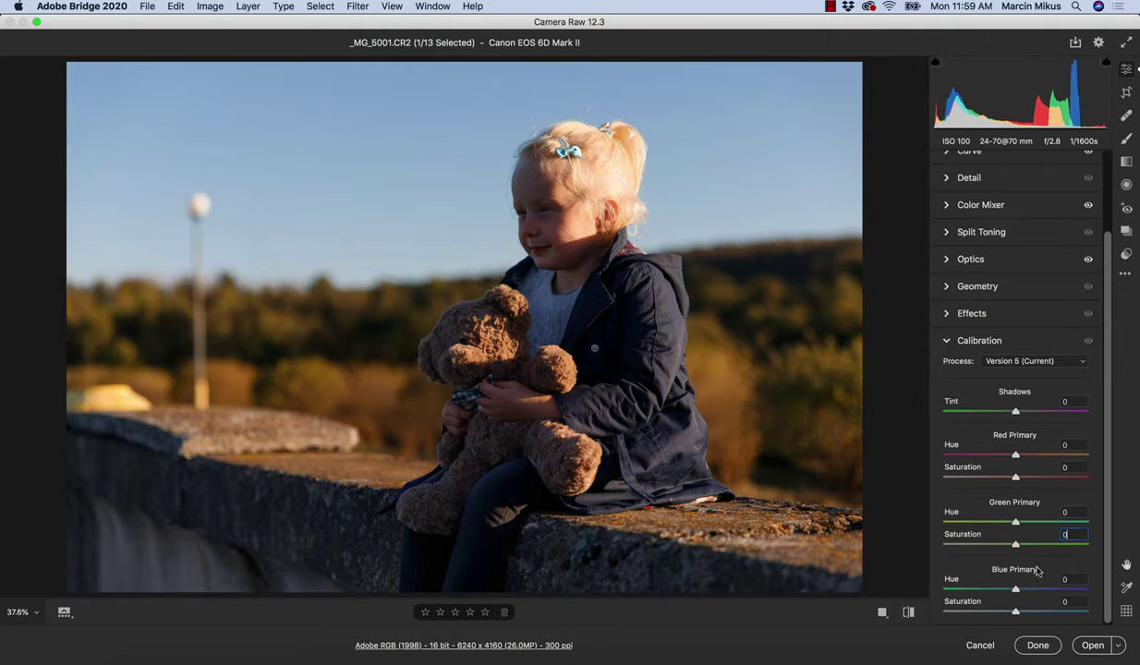
# Preview Blue Primary Hue (up to -100) and Saturation shifts, then return both to 0
pyautogui.moveTo(1017, 591); pyautogui.dragTo(1089, 589)
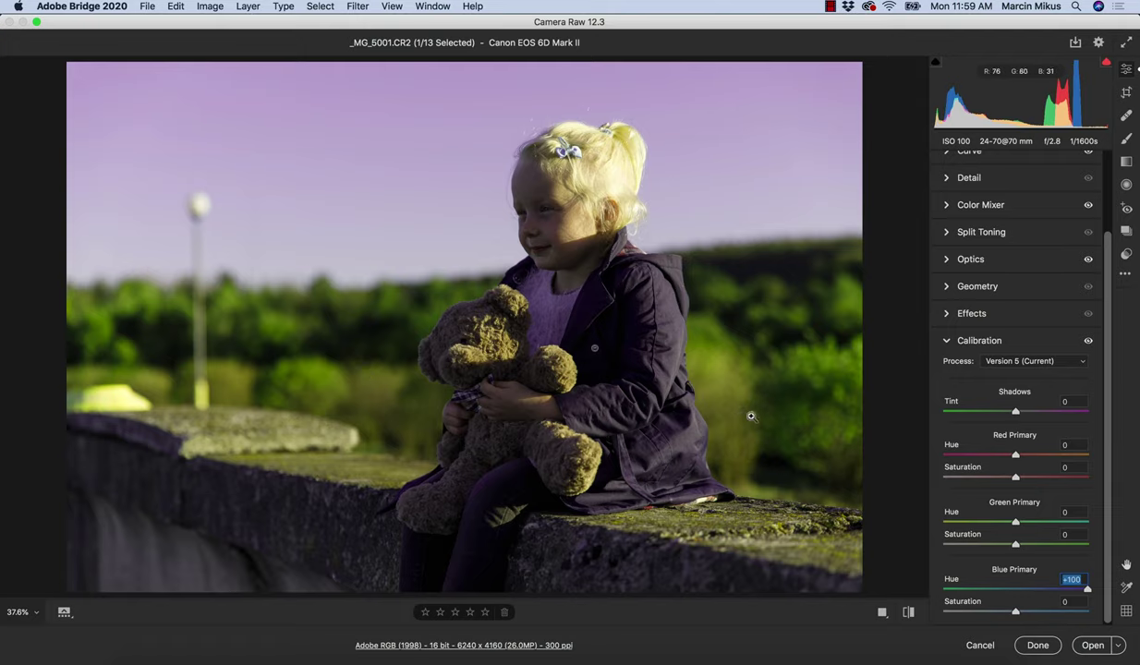
pyautogui.click(944, 589)
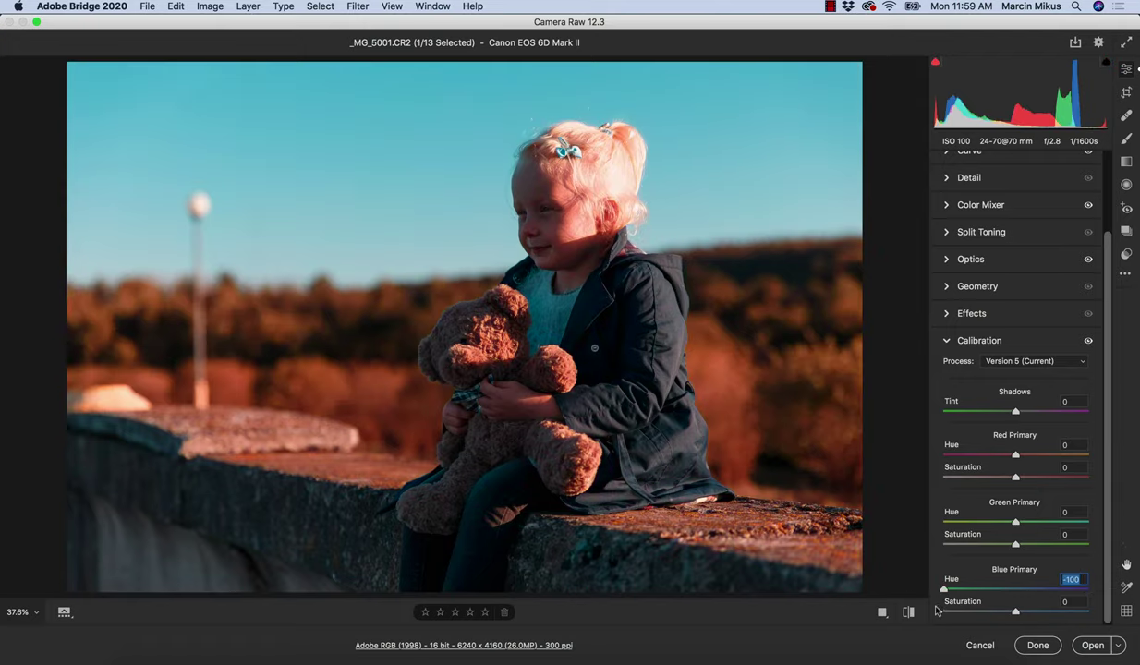
pyautogui.write('0')
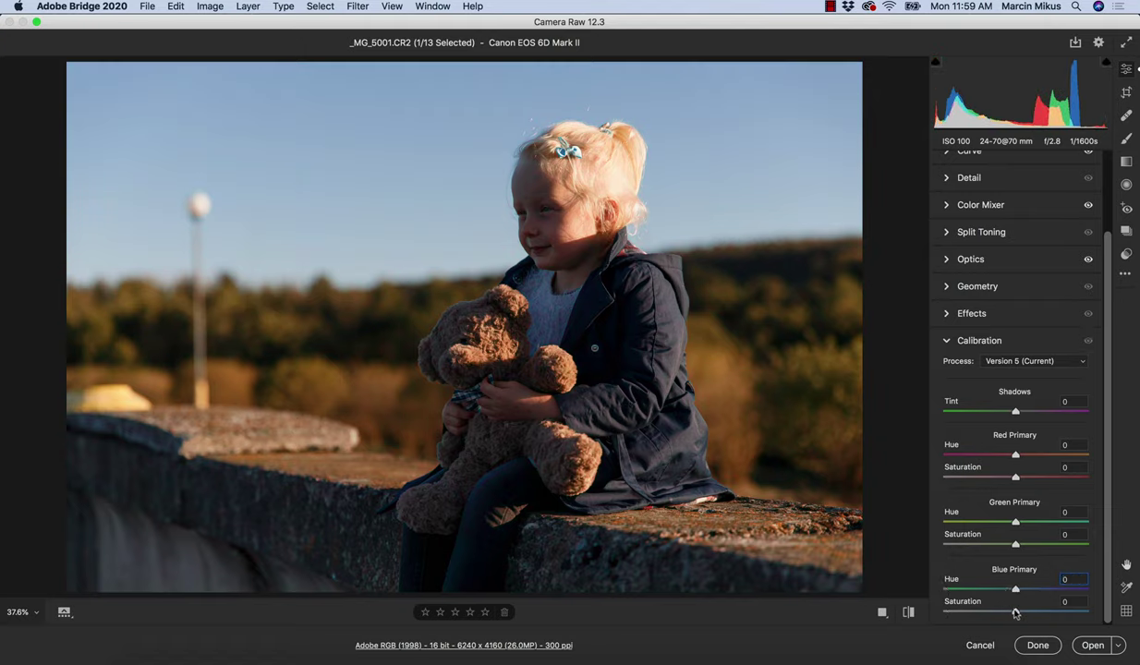
pyautogui.moveTo(1016, 611)
pyautogui.mouseDown()
pyautogui.moveTo(1063, 615)
pyautogui.moveTo(980, 615)
pyautogui.moveTo(1029, 613)
pyautogui.mouseUp()
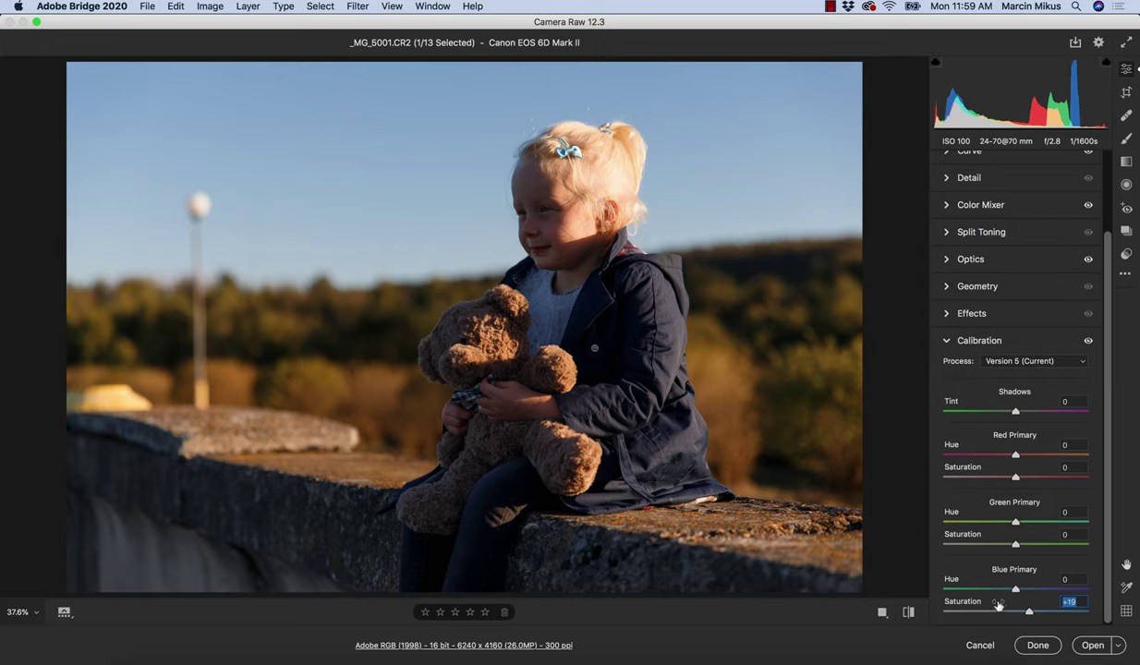
pyautogui.write('0')
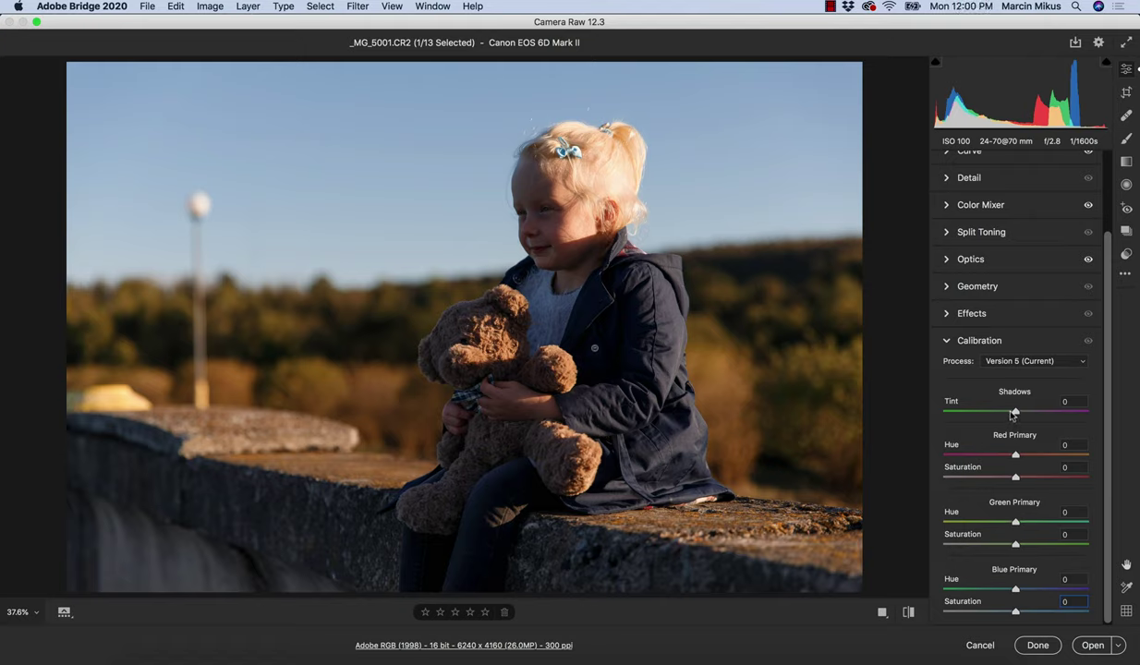
# Tint the shadows toward magenta, settling Shadows Tint at about +10
pyautogui.moveTo(1016, 414); pyautogui.dragTo(1022, 414)
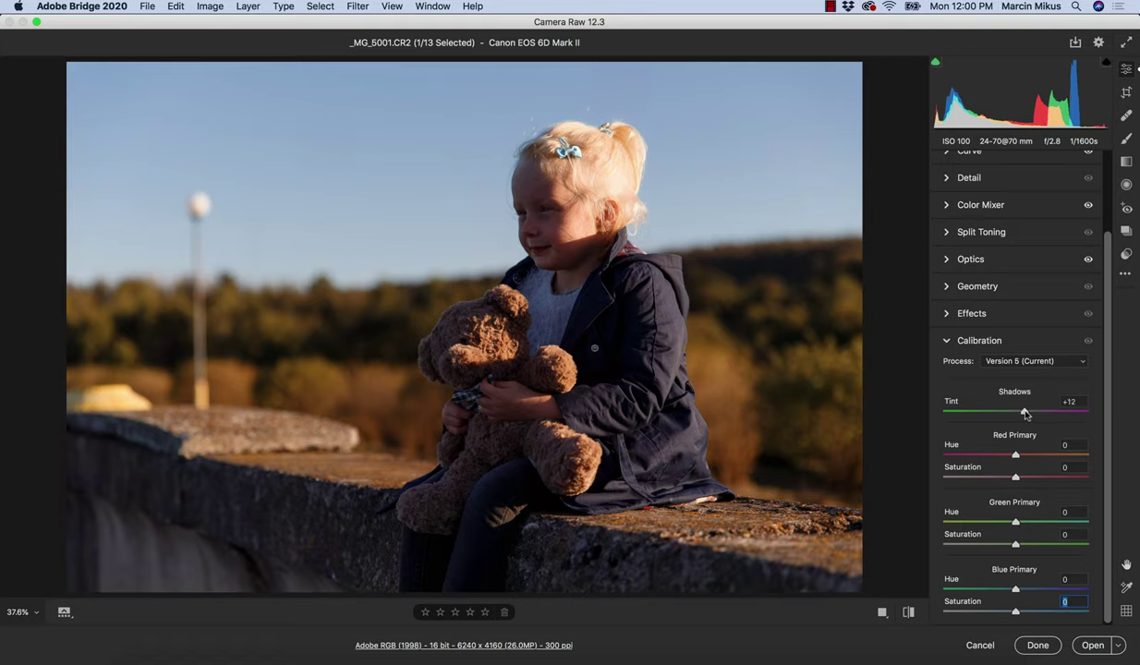
pyautogui.click(1028, 414)
pyautogui.moveTo(1026, 416); pyautogui.dragTo(1023, 417)
# Boost Blue Primary Saturation, and keep Blue and Green Primary Hue at 0
pyautogui.moveTo(1020, 613)
pyautogui.mouseDown()
pyautogui.moveTo(1039, 614)
pyautogui.moveTo(1014, 594)
pyautogui.mouseUp()
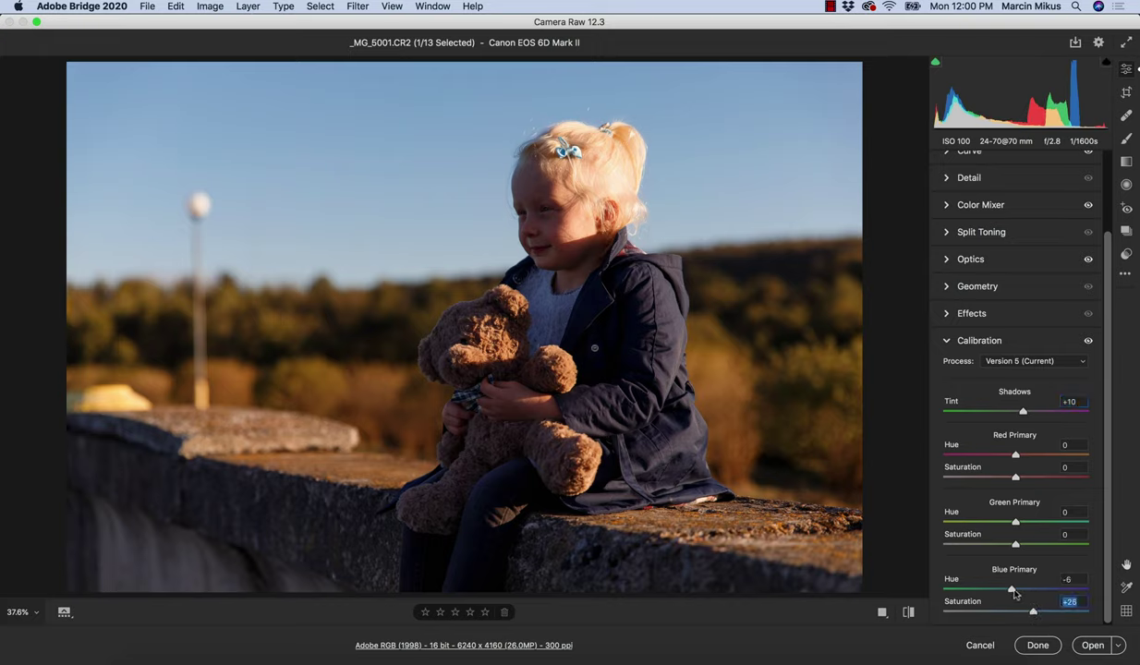
pyautogui.hotkey('shift', 'Tab')
pyautogui.write('0')
pyautogui.moveTo(1016, 524)
pyautogui.mouseDown()
pyautogui.moveTo(996, 530)
pyautogui.moveTo(974, 511)
pyautogui.moveTo(1012, 531)
pyautogui.mouseUp()
pyautogui.write('-0')
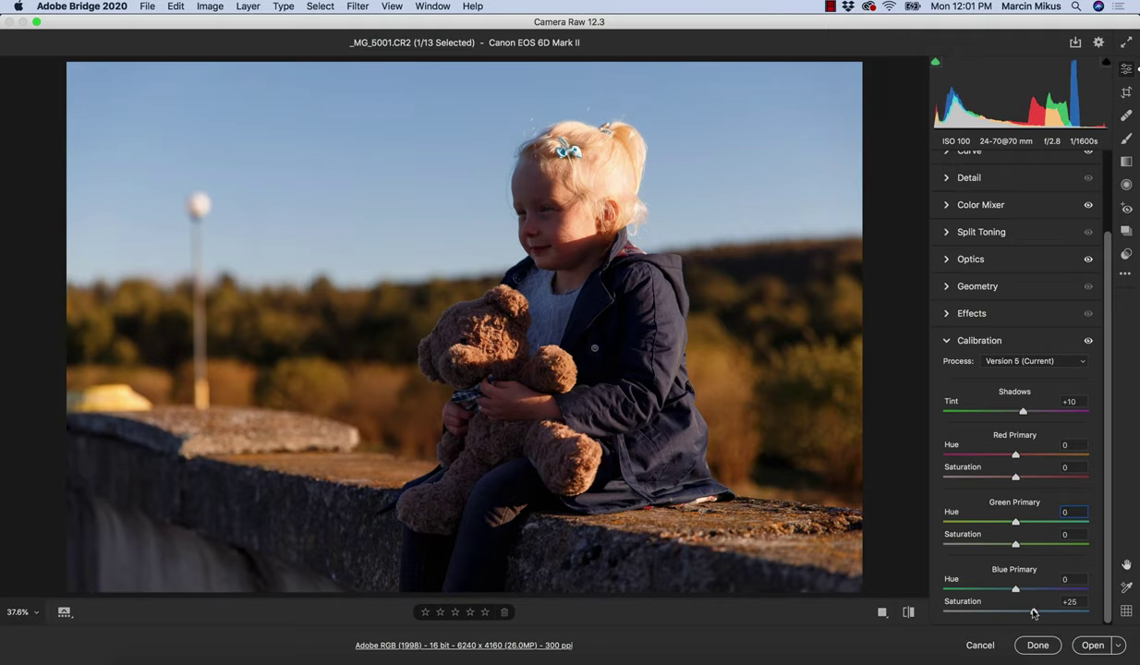
# Set Blue Primary Saturation to exactly 15
pyautogui.moveTo(1034, 614); pyautogui.dragTo(1030, 613)
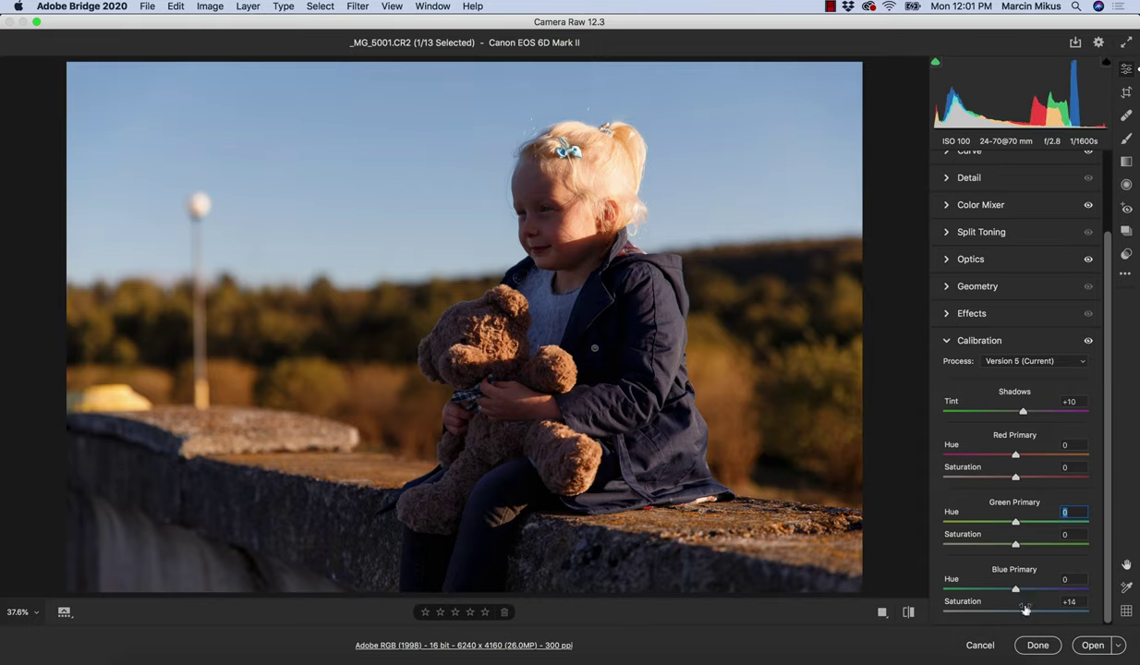
pyautogui.click(1026, 610)
pyautogui.write('15')
# Lower Red Primary Saturation to -5, trying Red Primary Hue shifts but returning the hue to 0
pyautogui.moveTo(1016, 456); pyautogui.dragTo(1031, 456)
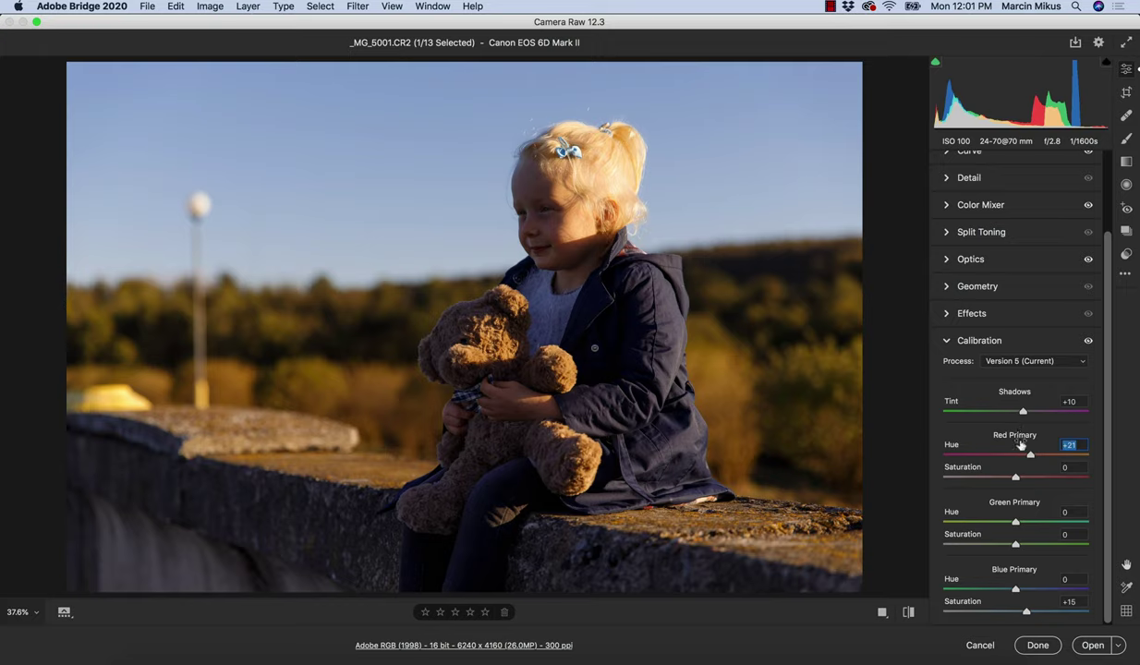
pyautogui.write('0')
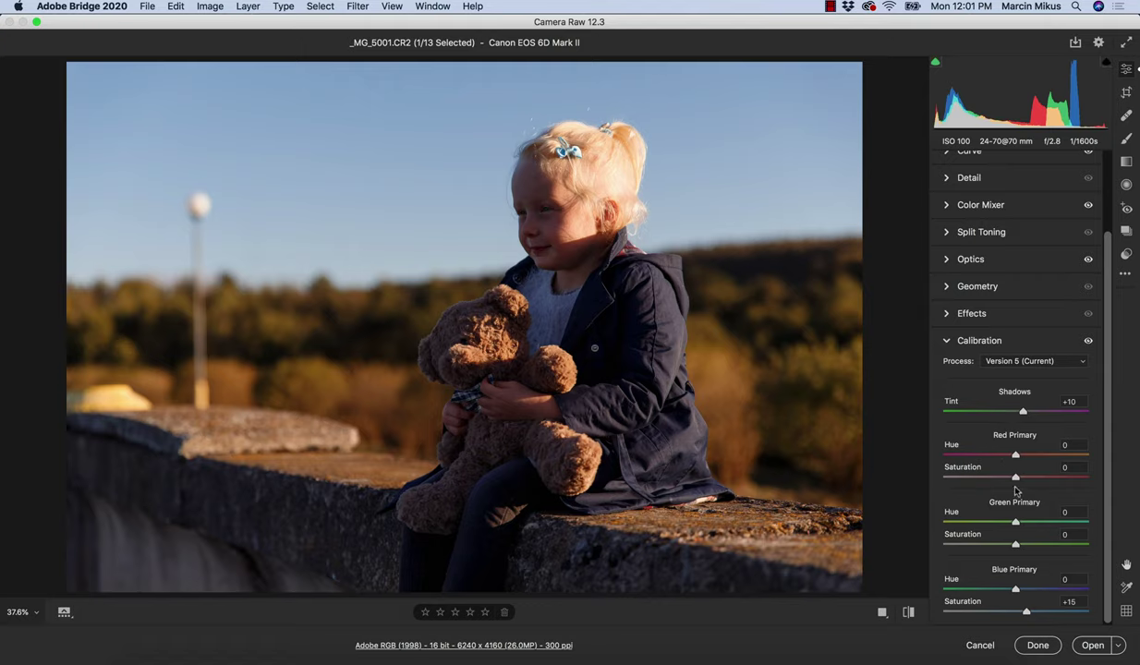
pyautogui.moveTo(1015, 478); pyautogui.dragTo(1013, 481)
pyautogui.click(1011, 480)
pyautogui.moveTo(1015, 455); pyautogui.dragTo(1021, 460)
pyautogui.hotkey('shift', 'Tab')
pyautogui.write('0')
# Toggle the calibration adjustments off and on to compare the portrait, then collapse the Calibration section
pyautogui.click(1088, 341)
pyautogui.click(1088, 342)
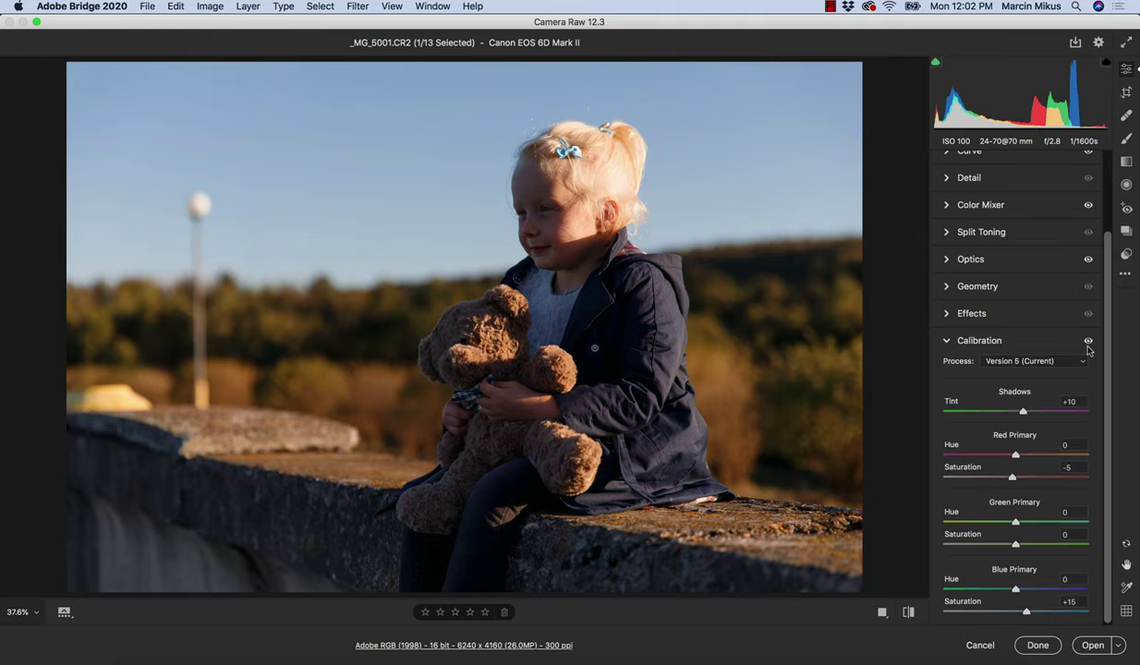
pyautogui.click(1089, 342)
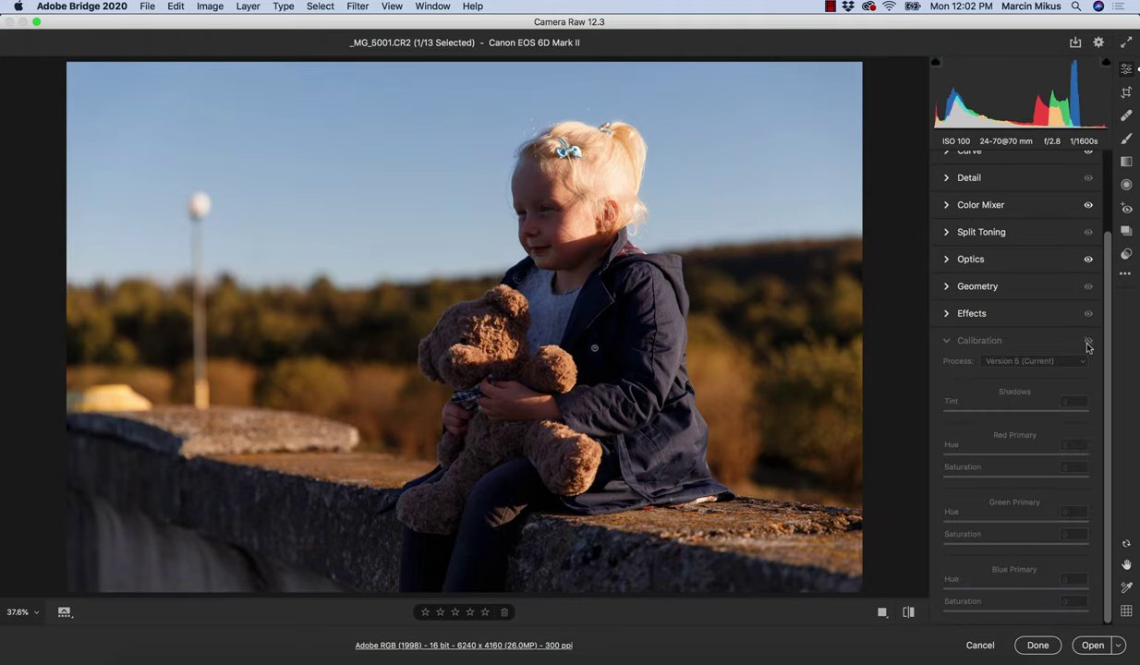
pyautogui.click(1087, 343)
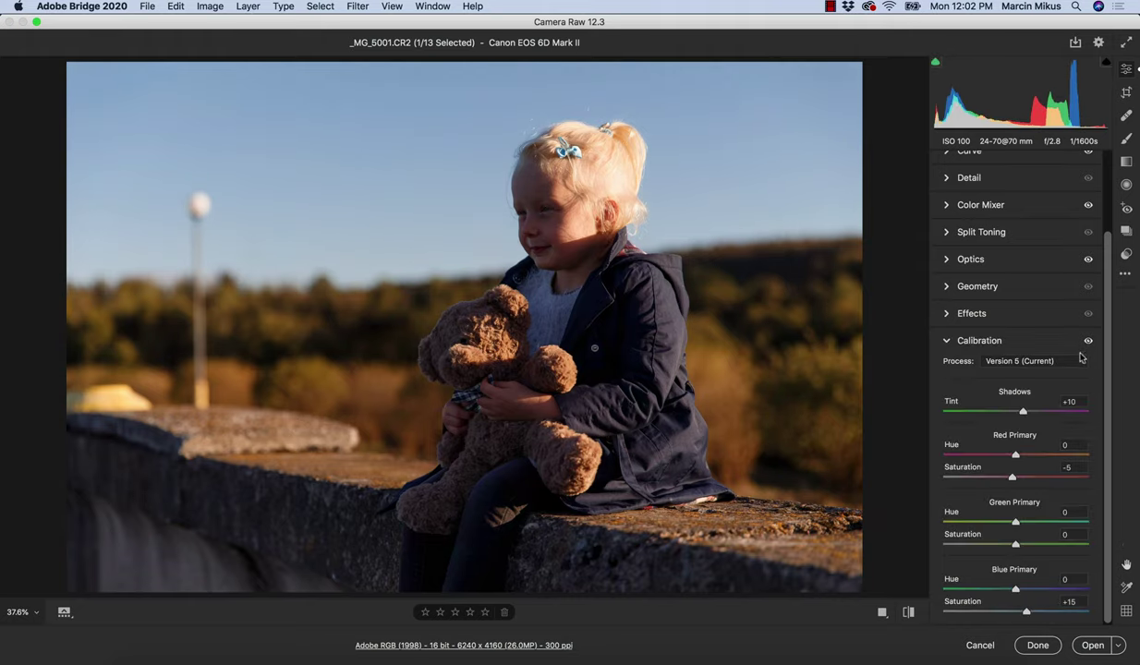
pyautogui.click(947, 342)
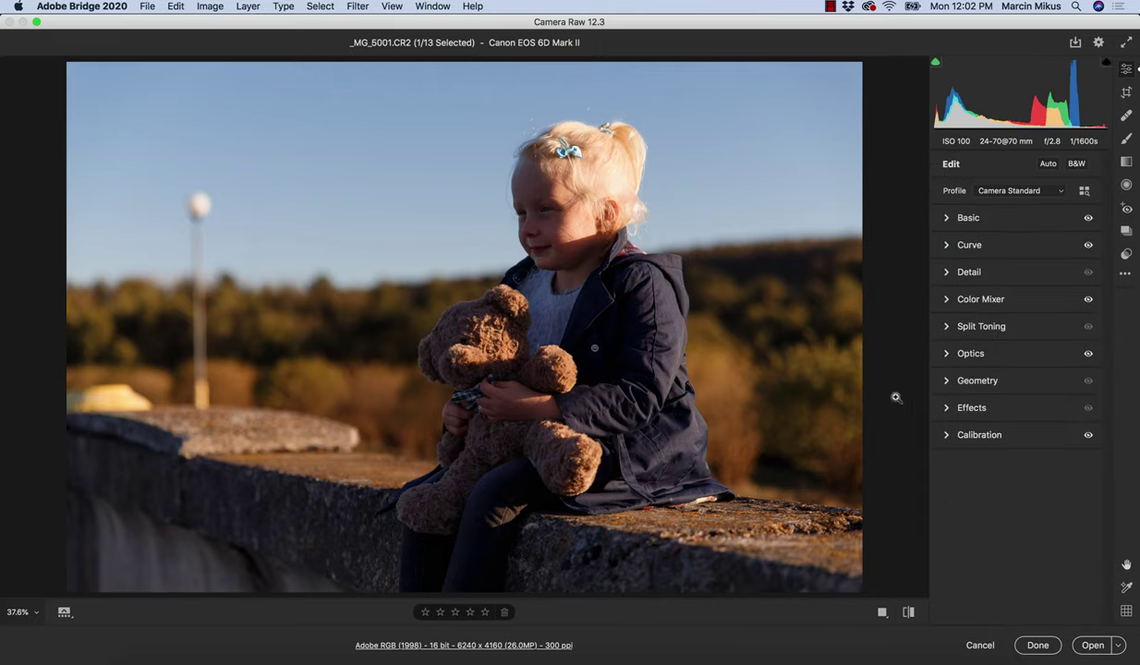
# Show the filmstrip, select eight similar photos alongside the teddy portrait, and bring up their options menu
pyautogui.click(64, 610)
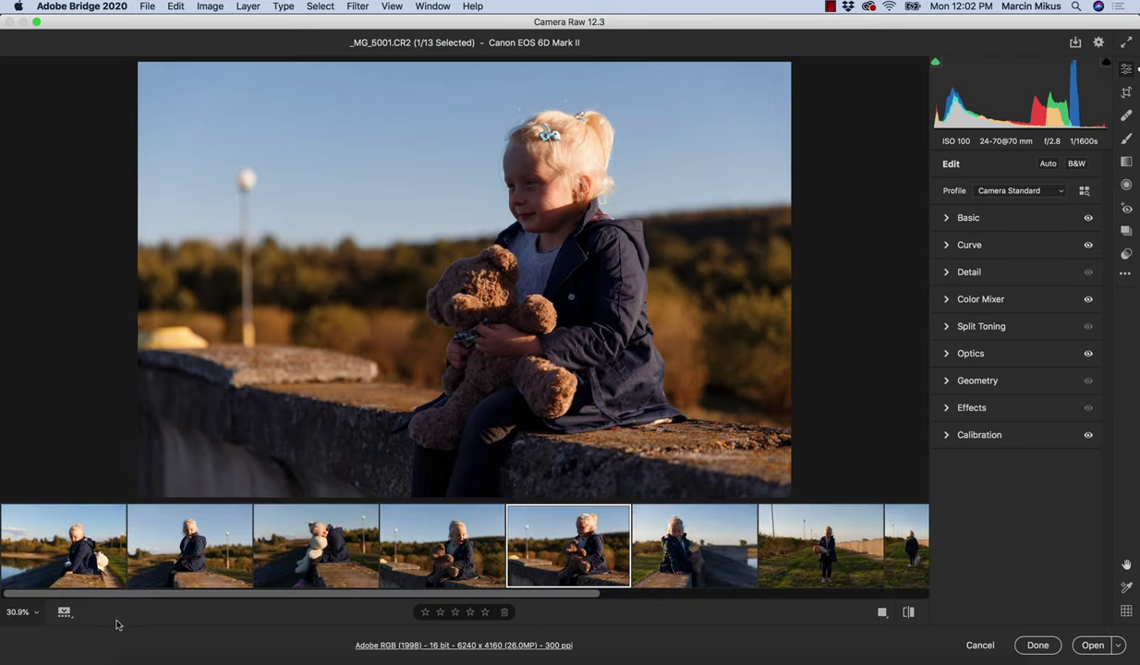
pyautogui.click(70, 545)
pyautogui.click(518, 541)
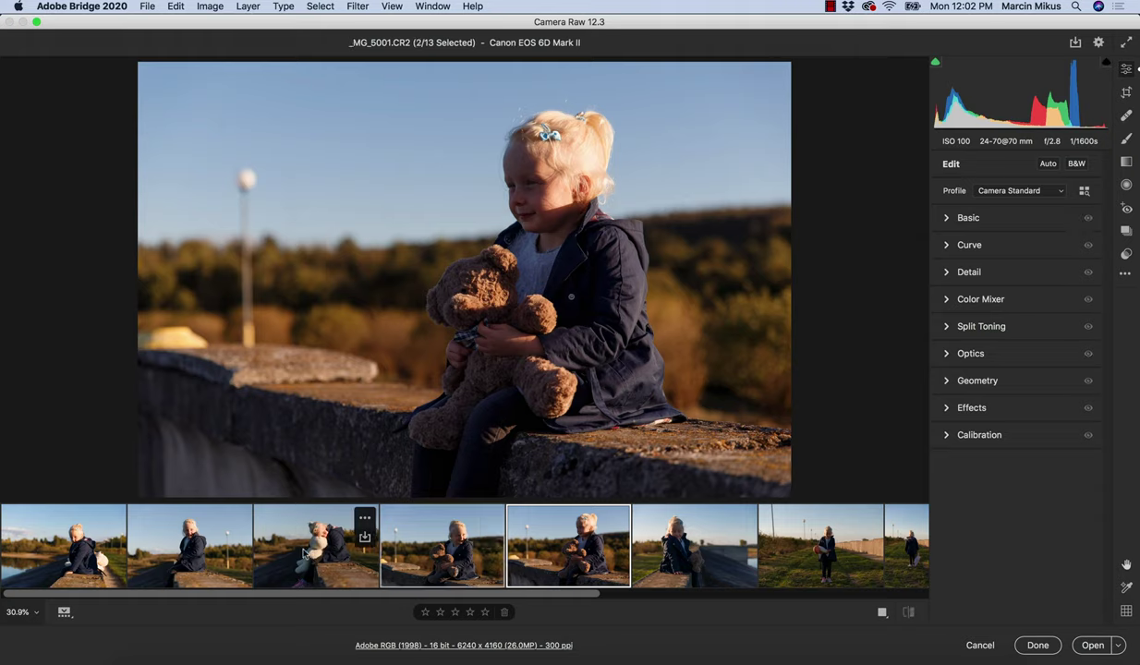
pyautogui.keyDown('shift'); pyautogui.click(168, 548); pyautogui.keyUp('shift')
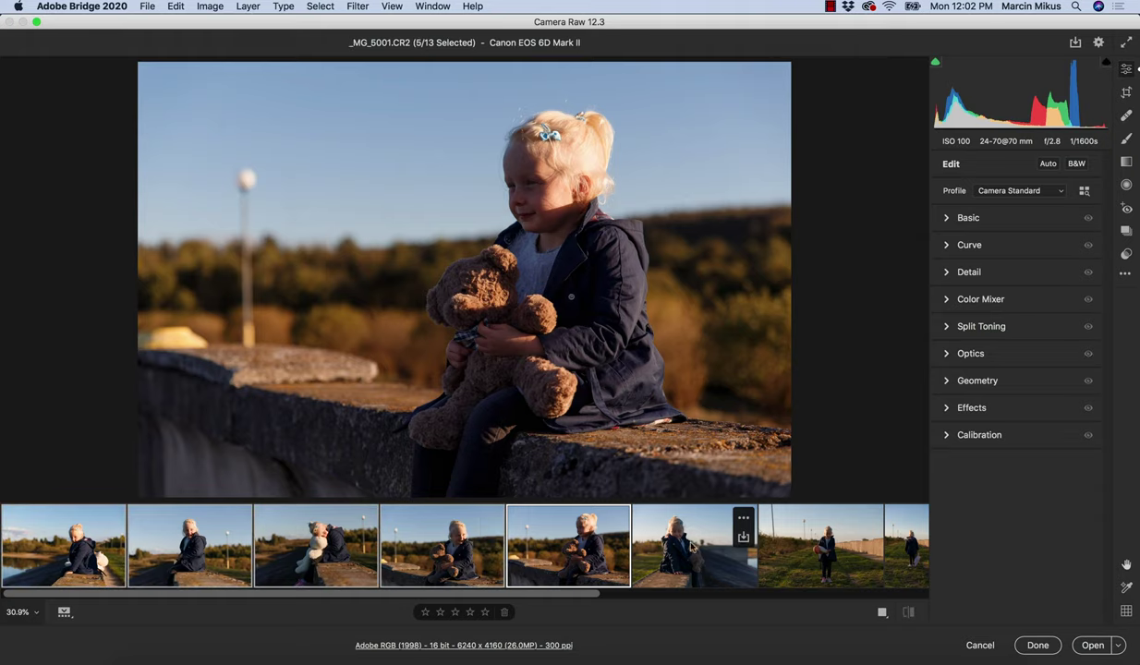
pyautogui.keyDown('shift'); pyautogui.click(724, 574); pyautogui.keyUp('shift')
pyautogui.hscroll(4, 573, 577)
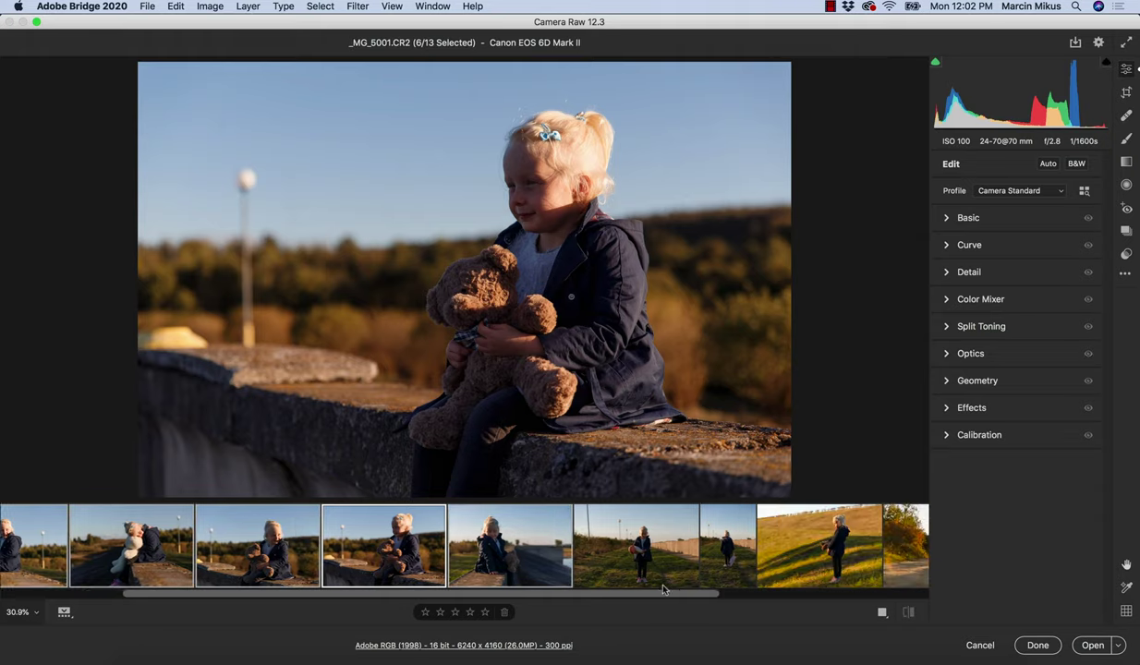
pyautogui.keyDown('shift'); pyautogui.click(716, 550); pyautogui.keyUp('shift')
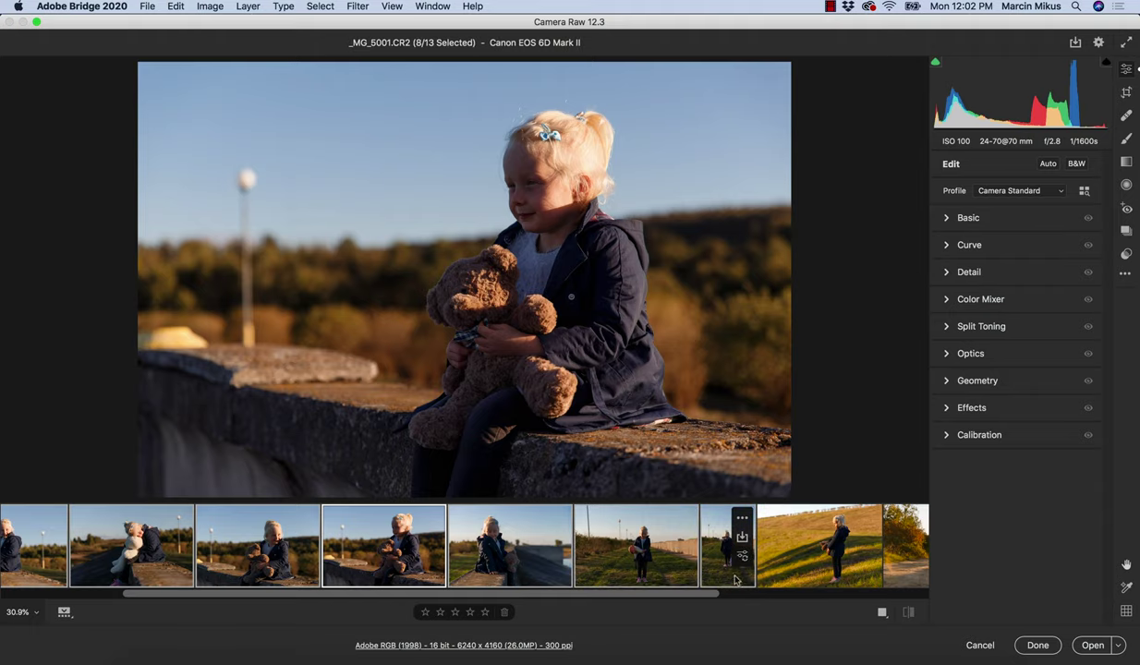
pyautogui.click(741, 519)
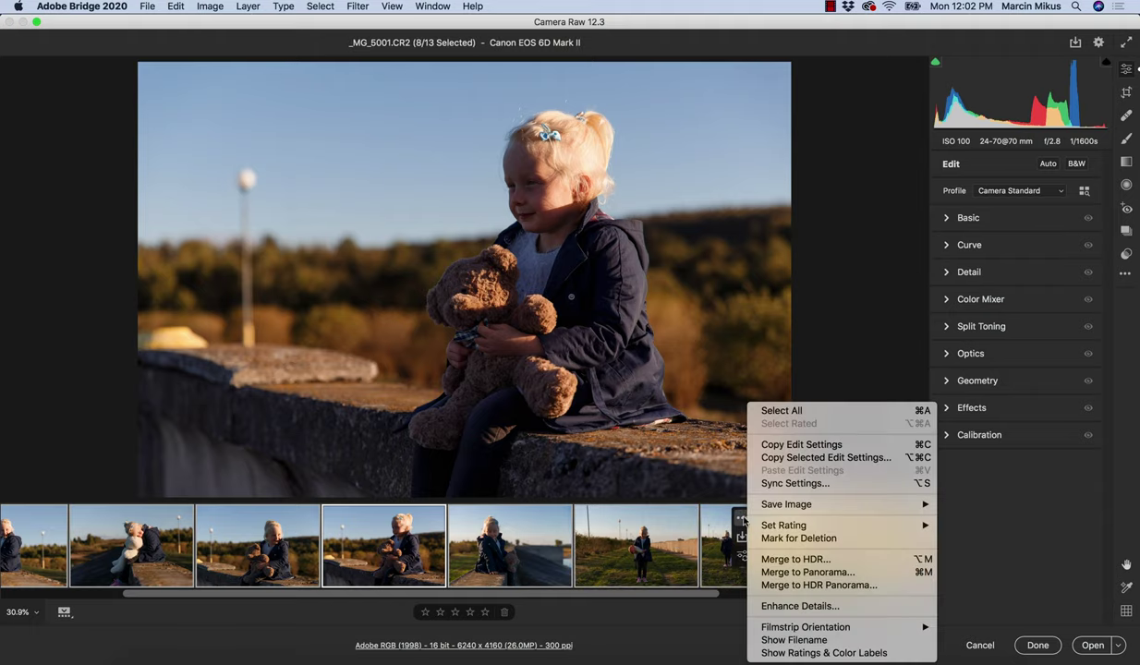
# Sync only the Calibration settings to the selected photos using Sync Settings
pyautogui.click(815, 485)
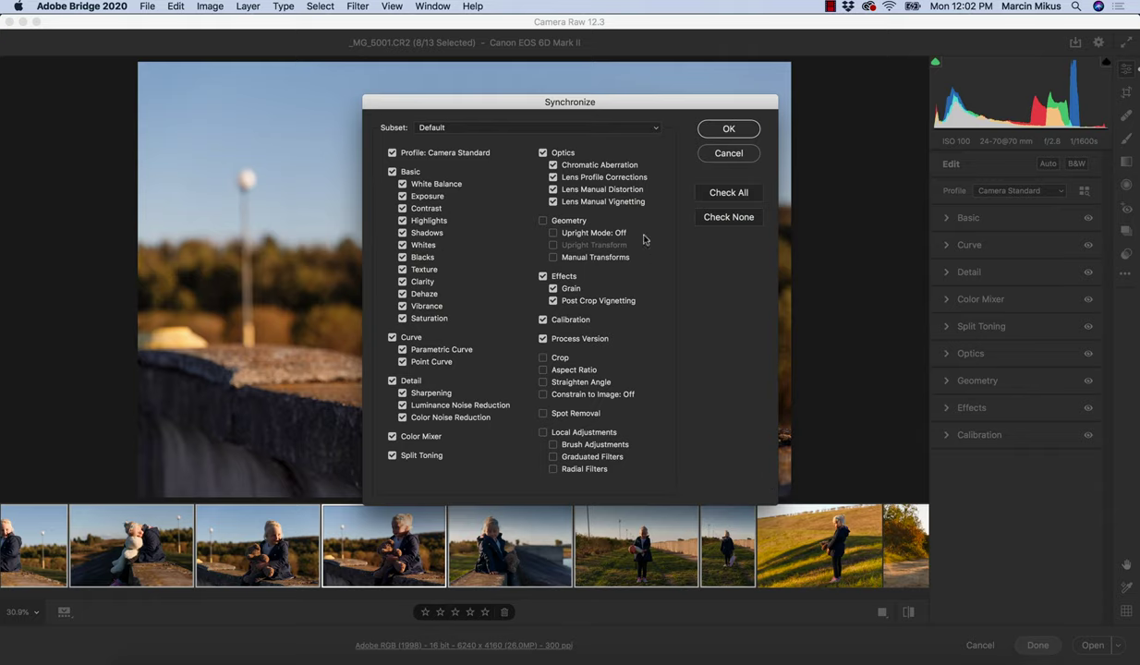
pyautogui.click(726, 218)
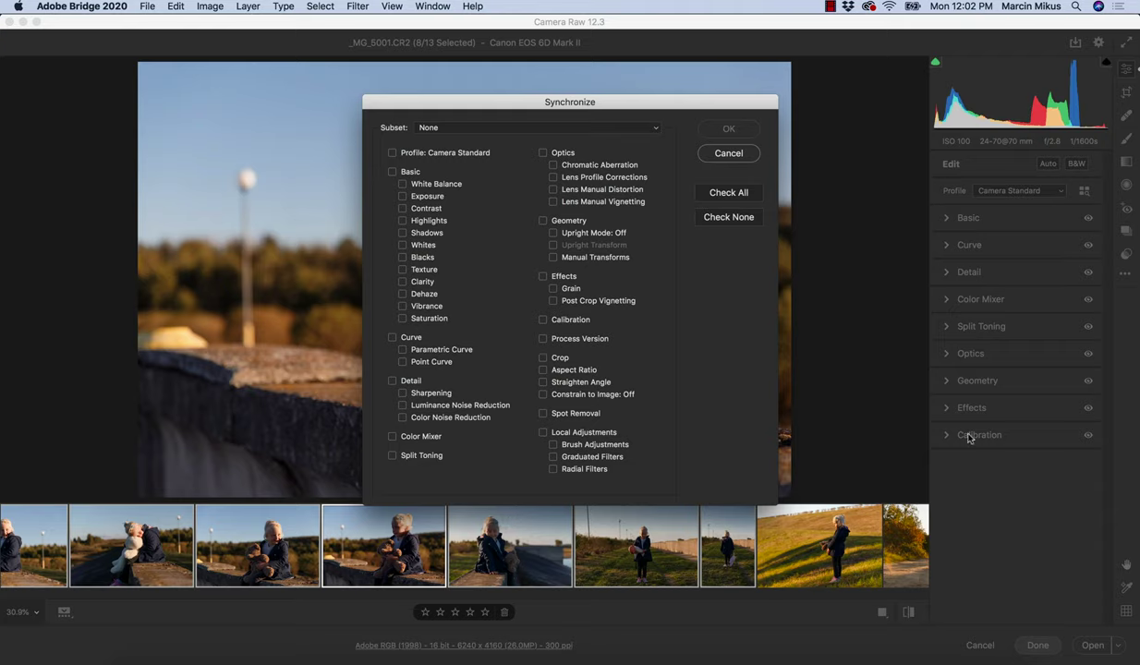
pyautogui.click(541, 320)
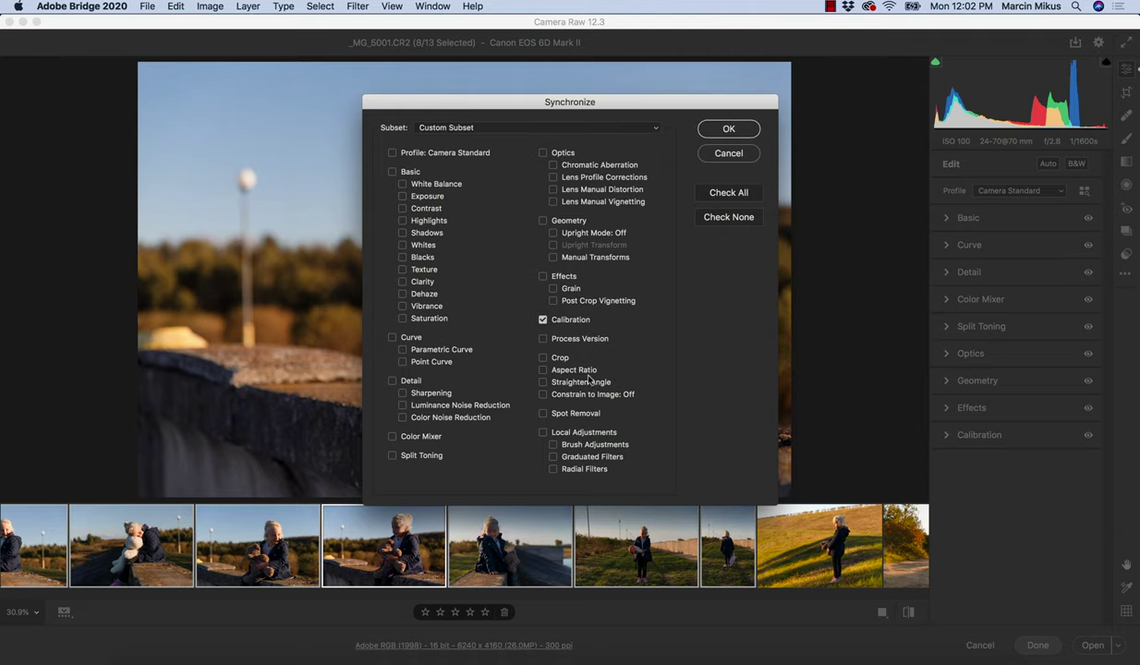
pyautogui.click(730, 130)
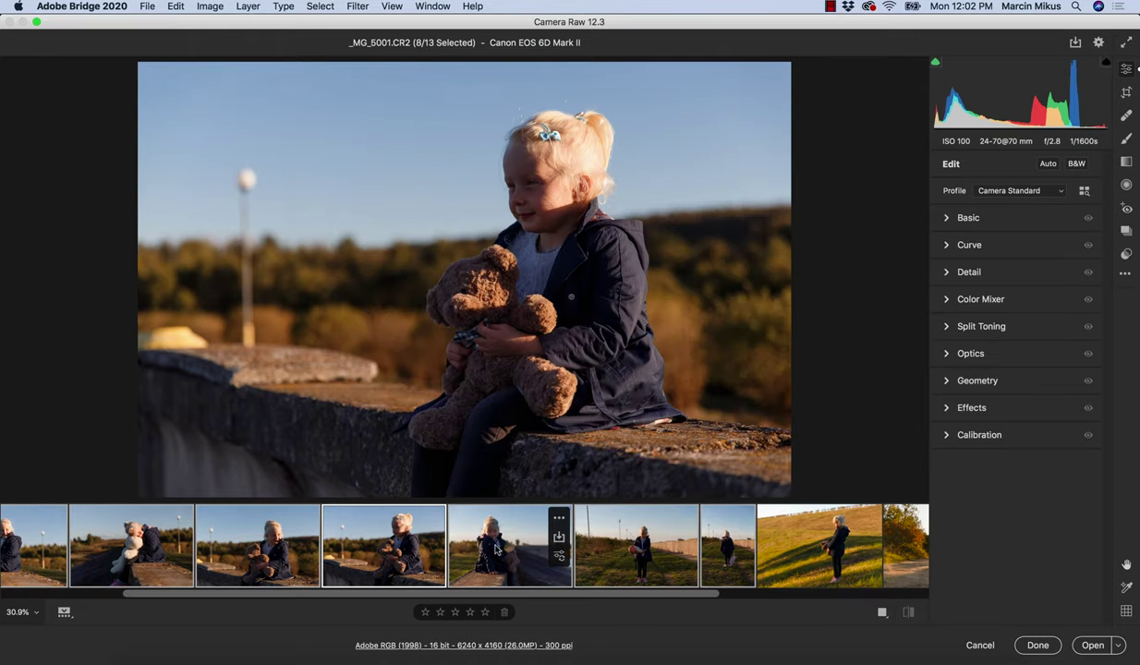
# Compare calibration on and off for _MG_5006 and _MG_5031, then hide the filmstrip
pyautogui.click(479, 530)
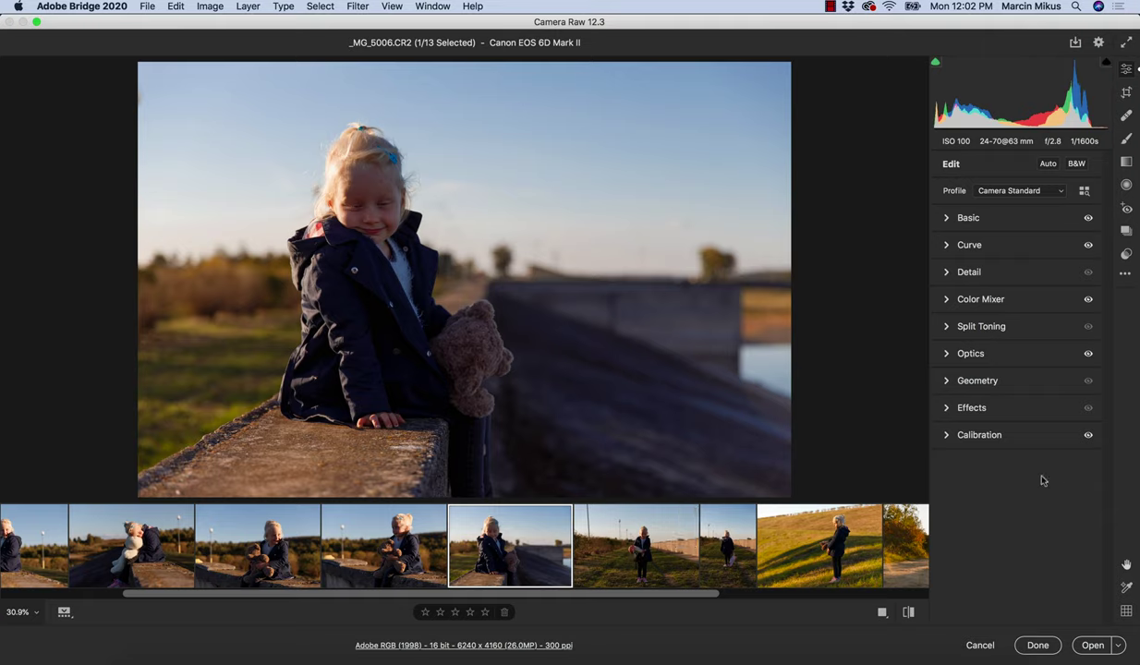
pyautogui.click(1089, 441)
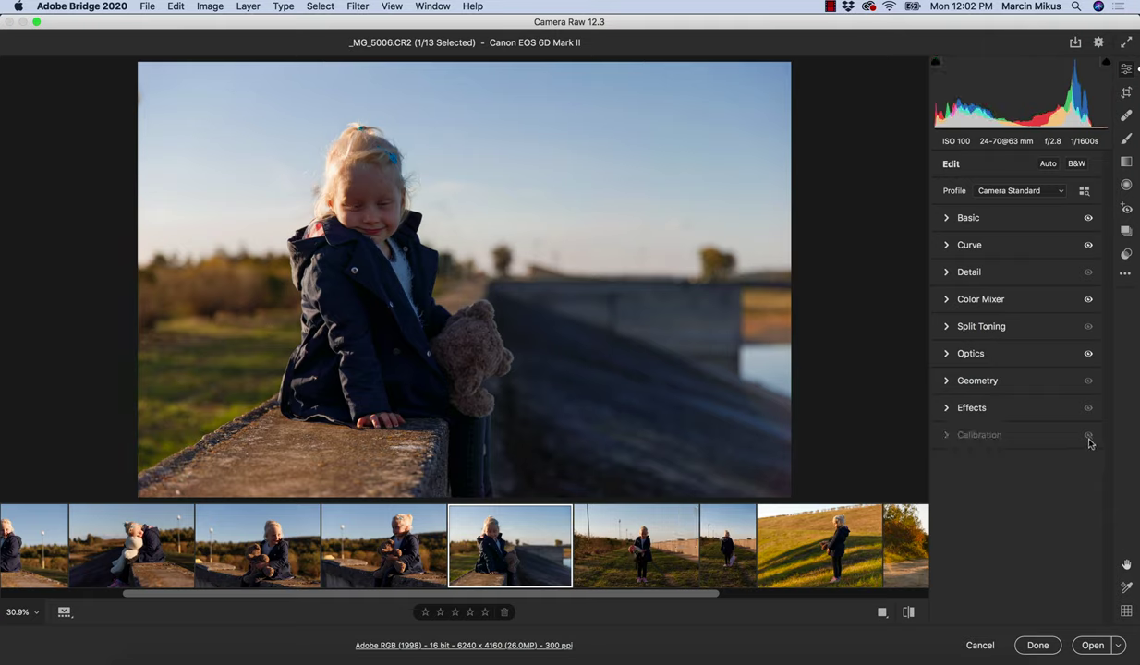
pyautogui.click(1089, 441)
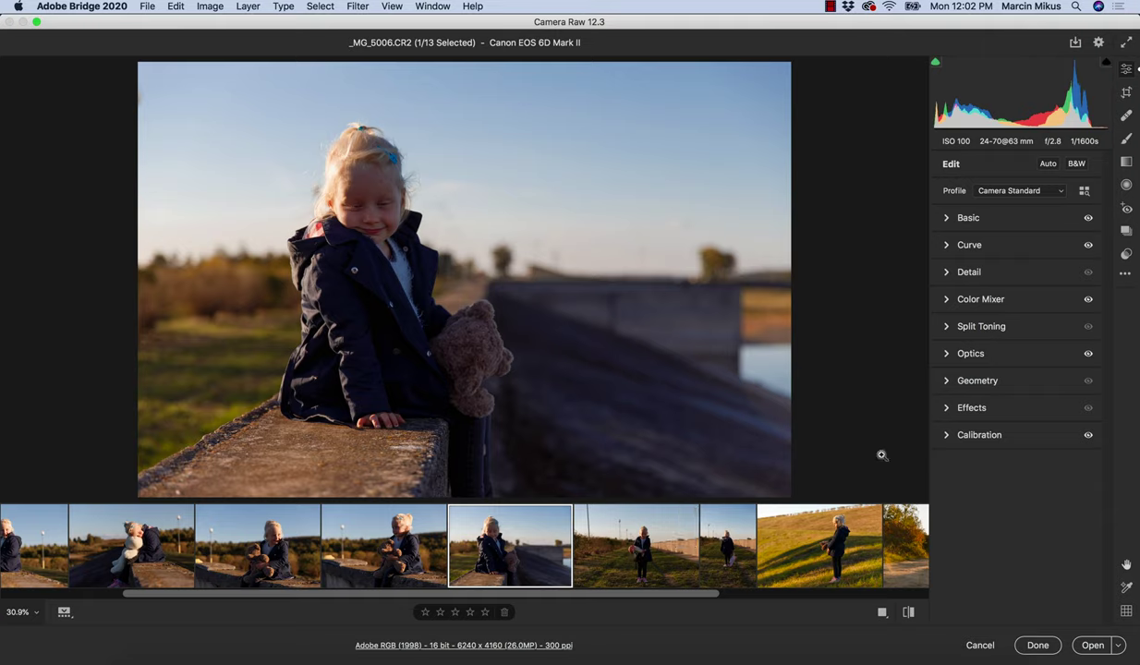
pyautogui.click(605, 532)
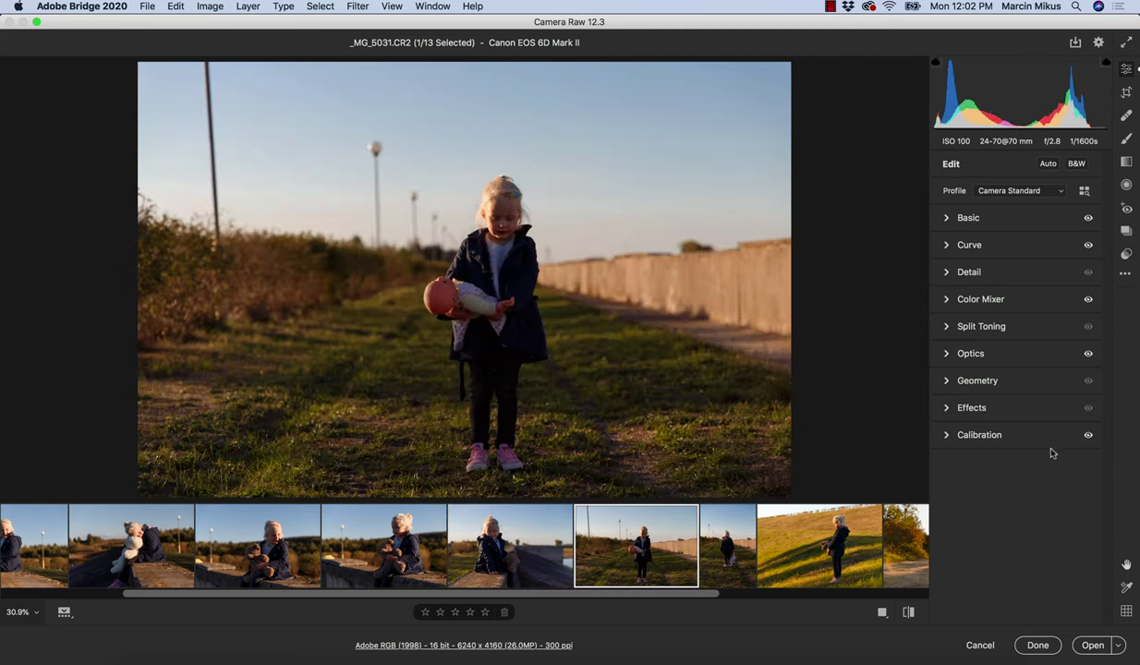
pyautogui.click(1088, 437)
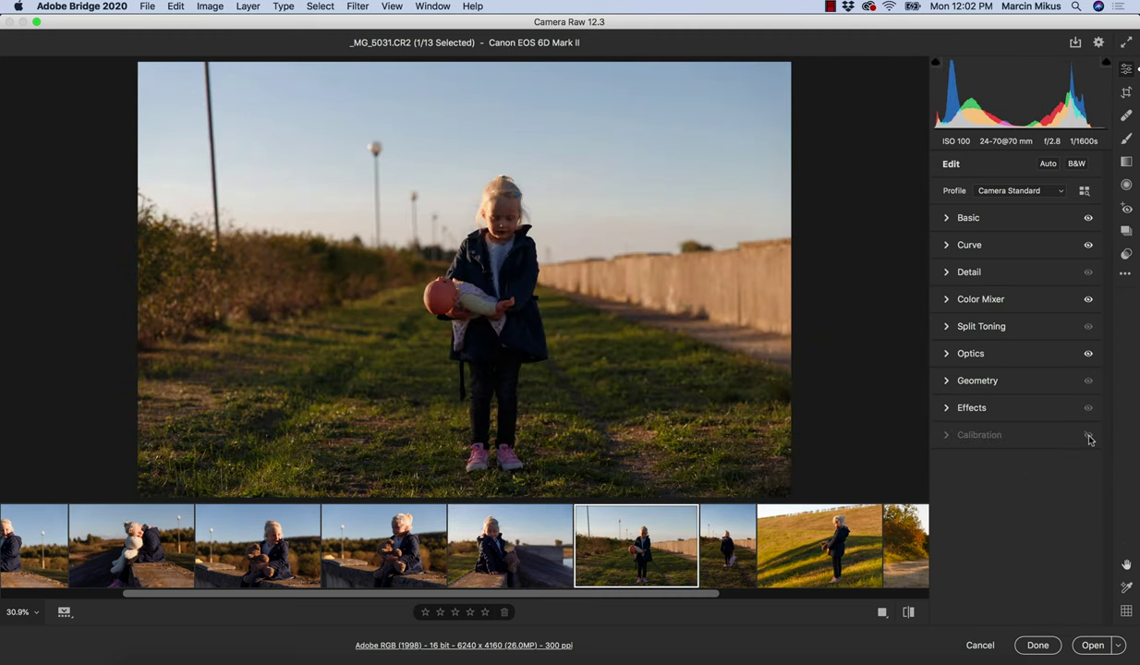
pyautogui.click(1089, 438)
pyautogui.click(64, 612)
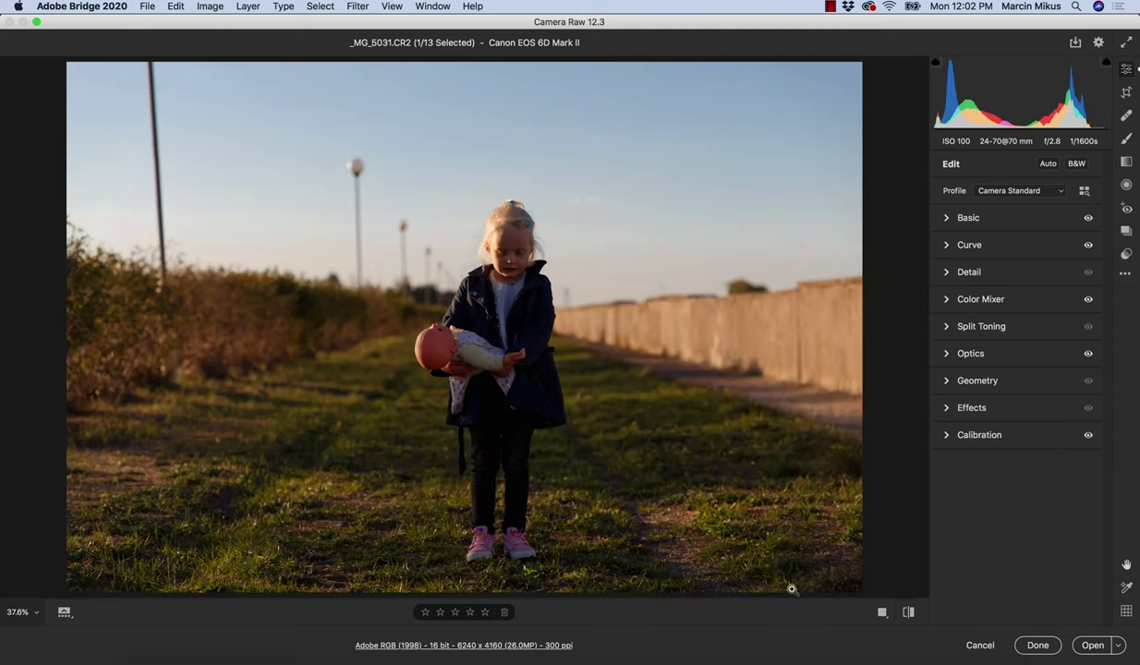